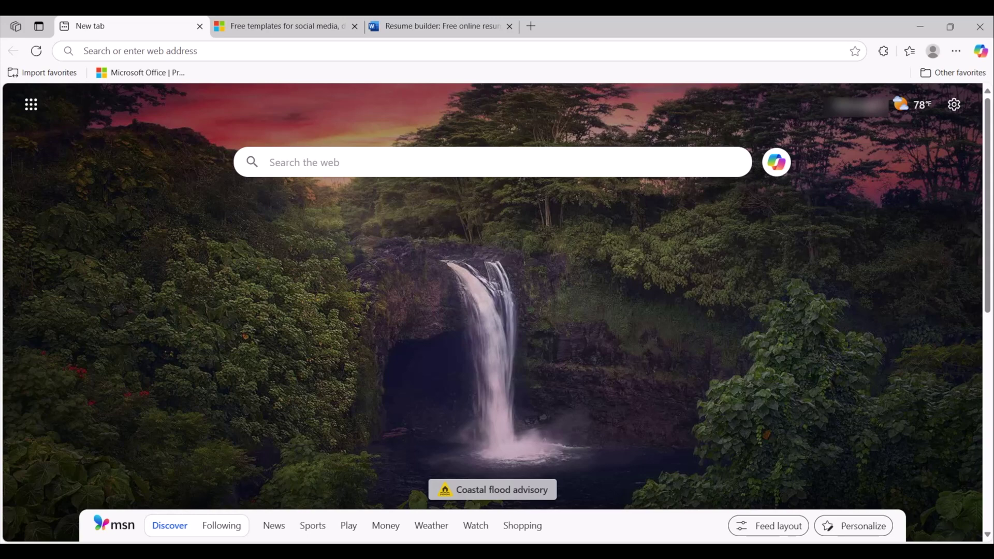
Navigate the new Edge tab to word.cloud.microsoft to load the Word for the web welcome page
left_click(111, 50)
type("word.cloud.microsoft")
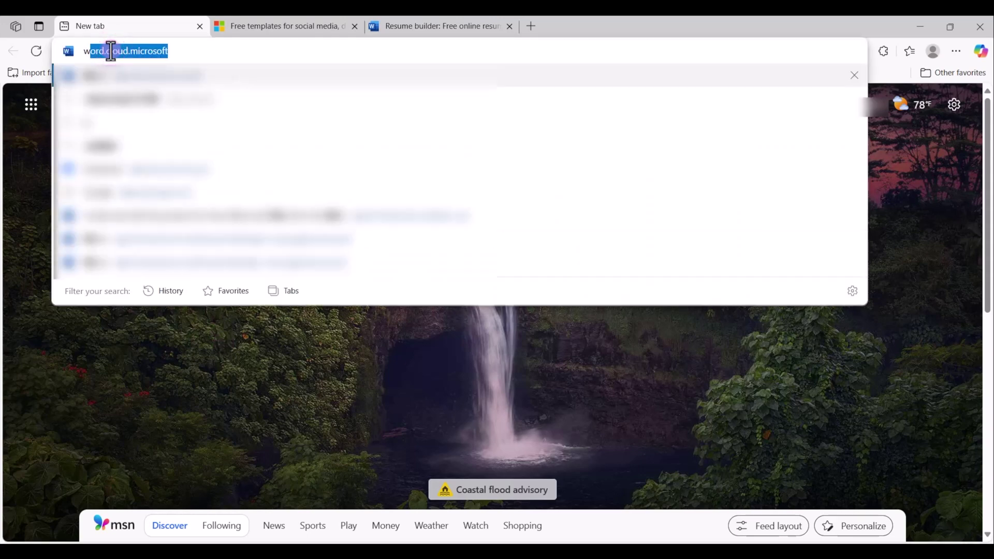
key("Return")
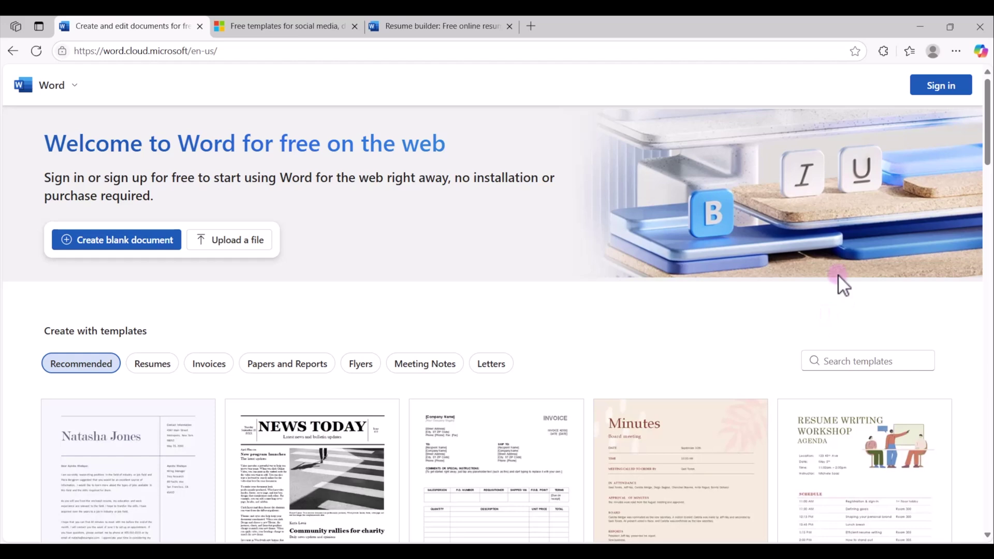
Sign in with the saved Microsoft account so the personal Word home page with recent documents appears
left_click(933, 90)
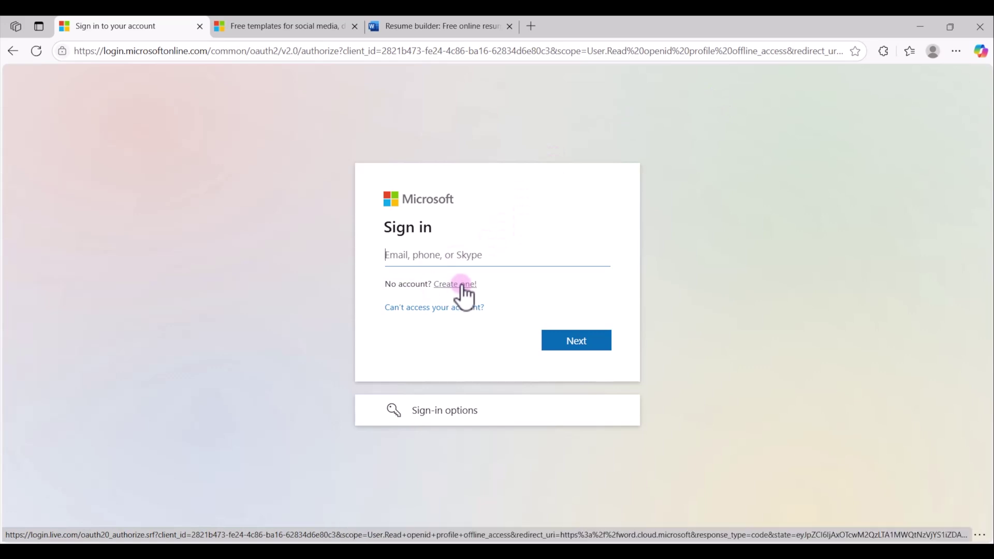
left_click(390, 256)
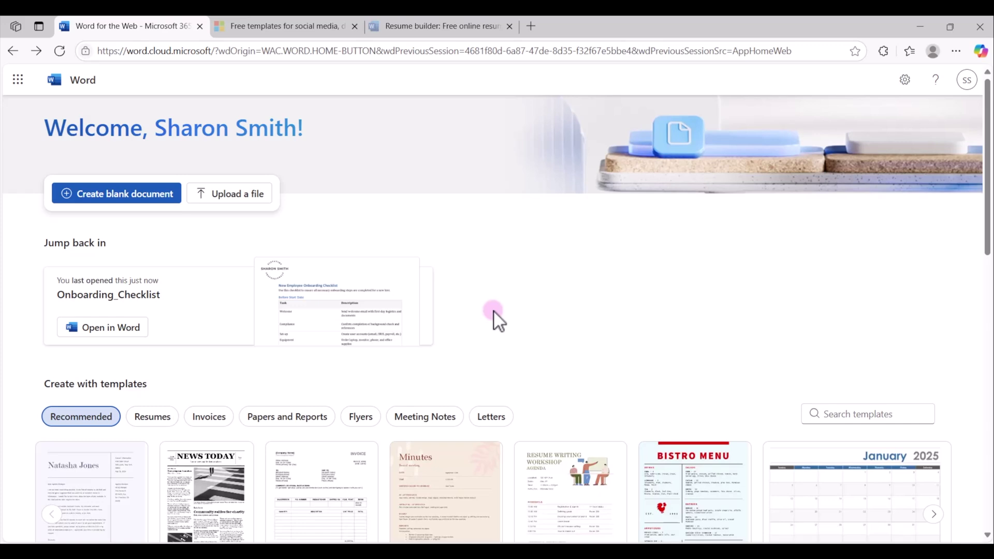
scroll(493, 310, "down", 2)
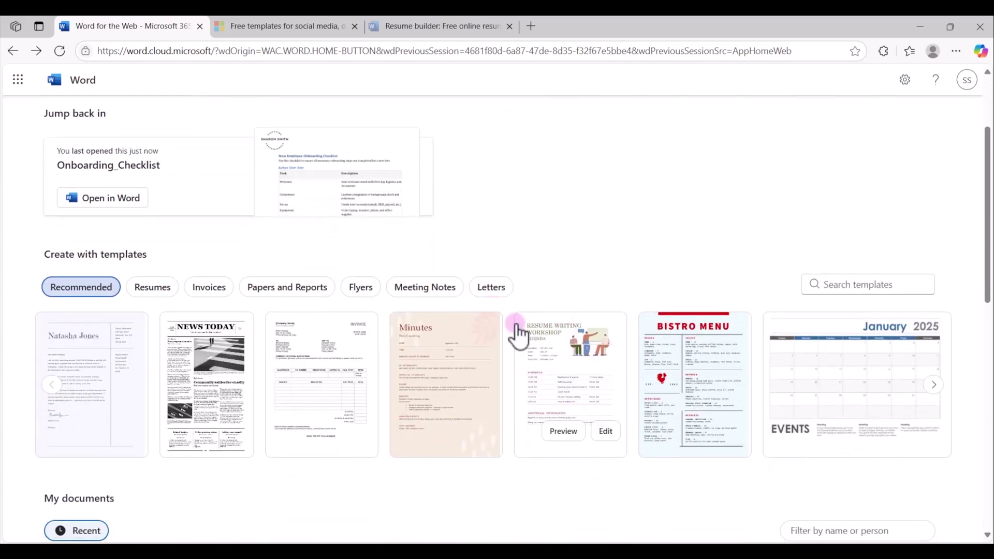
scroll(517, 337, "up", 1)
scroll(505, 314, "up", 1)
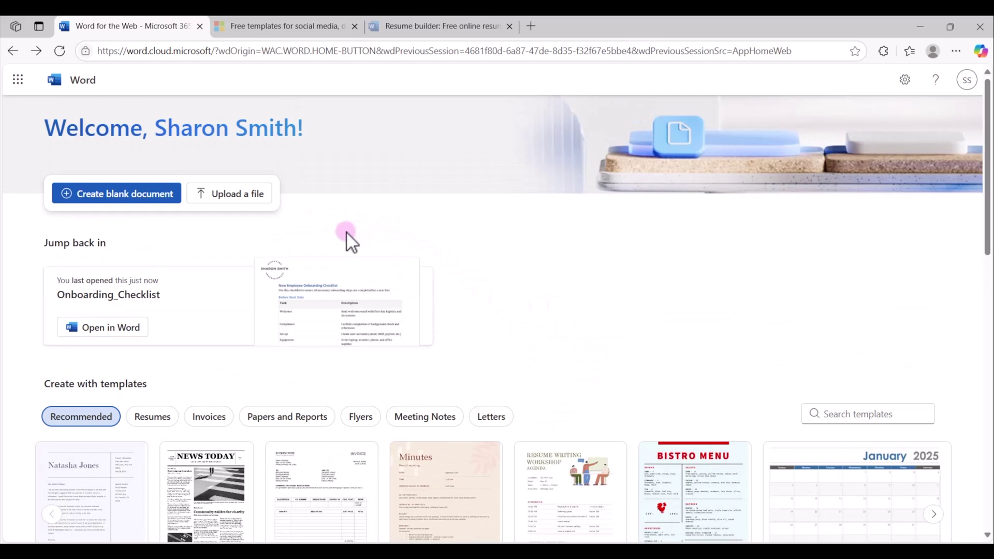
mouse_move(336, 303)
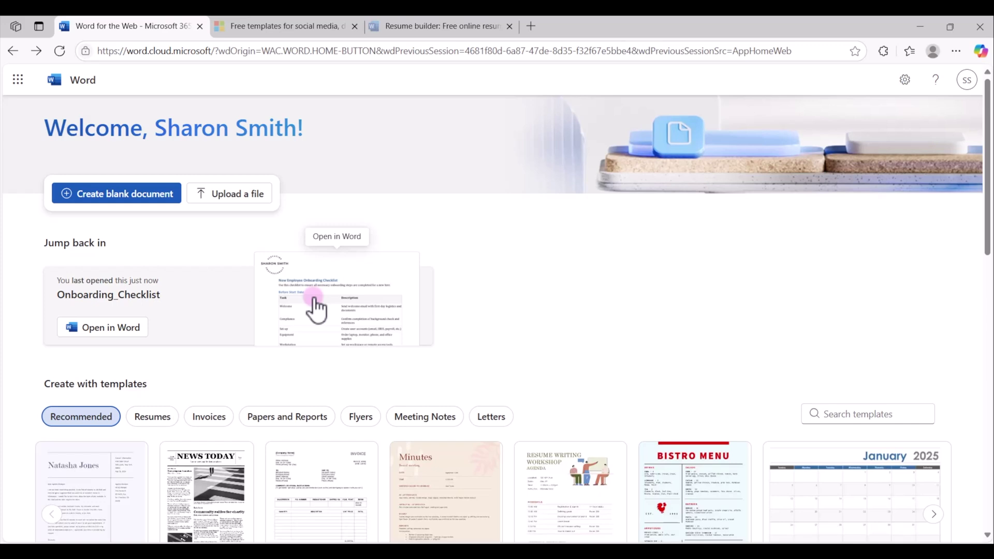
Open Onboarding_Checklist from Jump back in and bring up its Share dialog
left_click(316, 306)
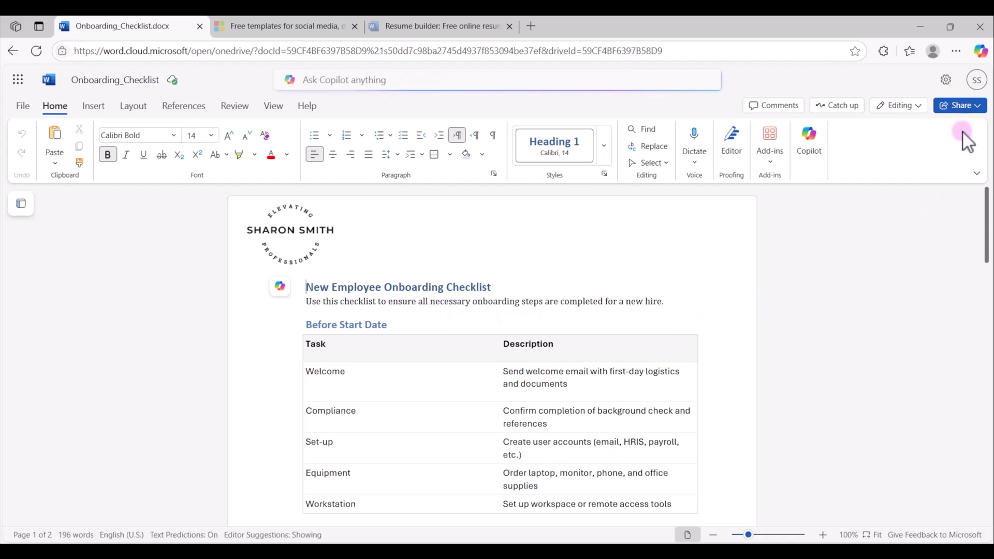
left_click(967, 109)
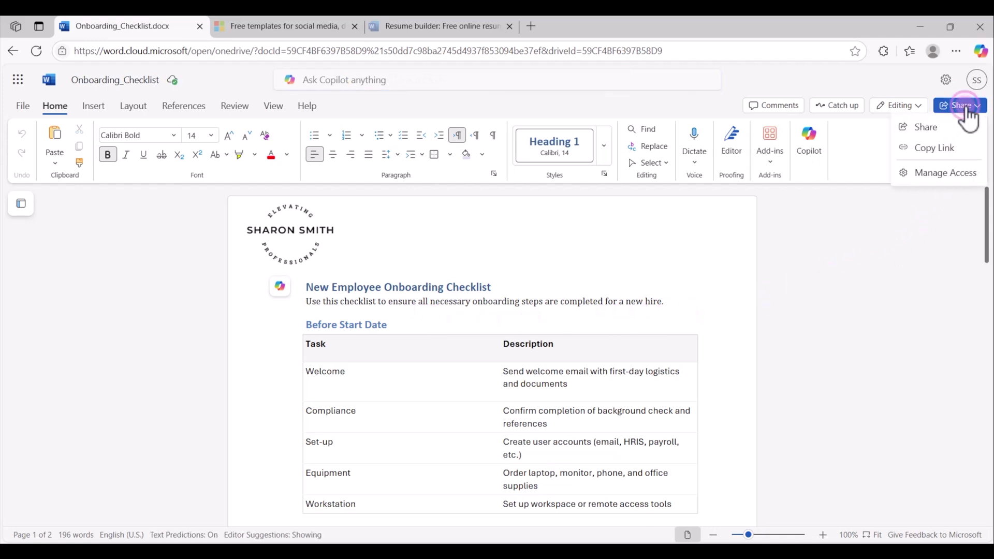
left_click(931, 126)
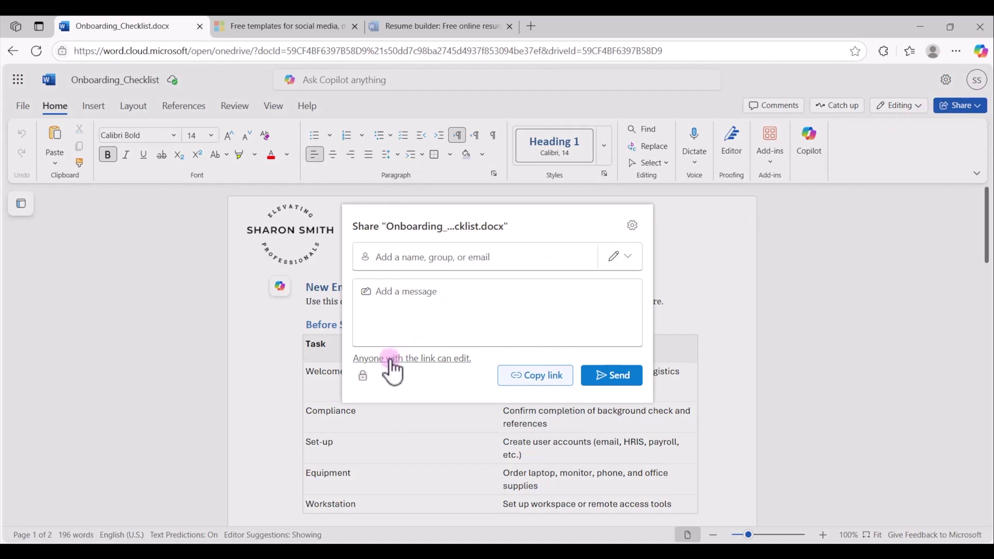
Review the sharing link settings, keeping 'Anyone with the link' and the Can edit permission
left_click(390, 360)
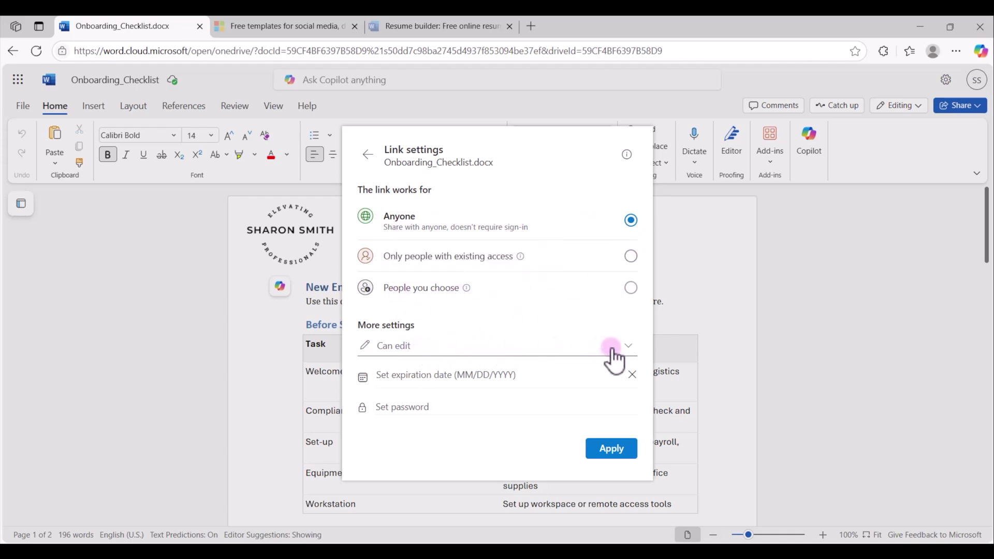
left_click(629, 350)
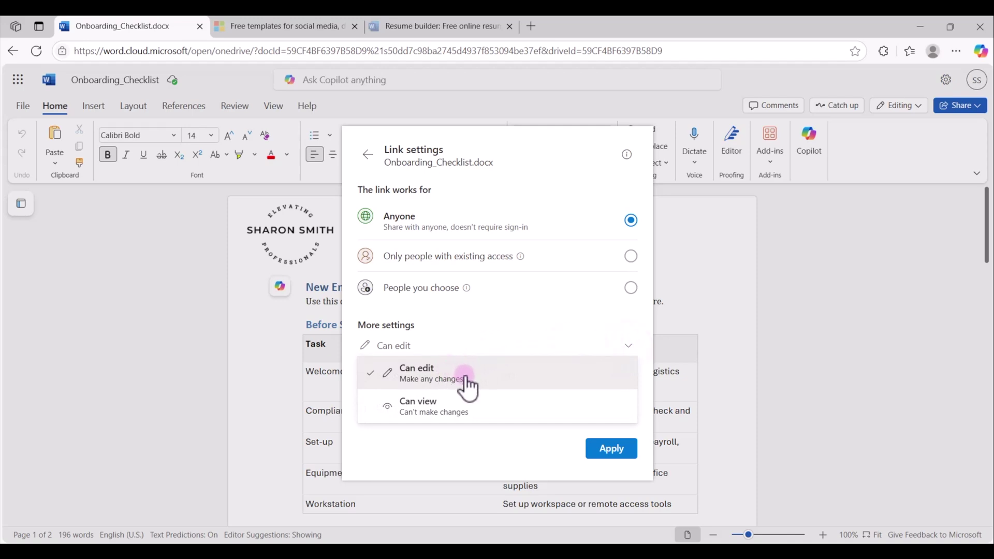
left_click(442, 475)
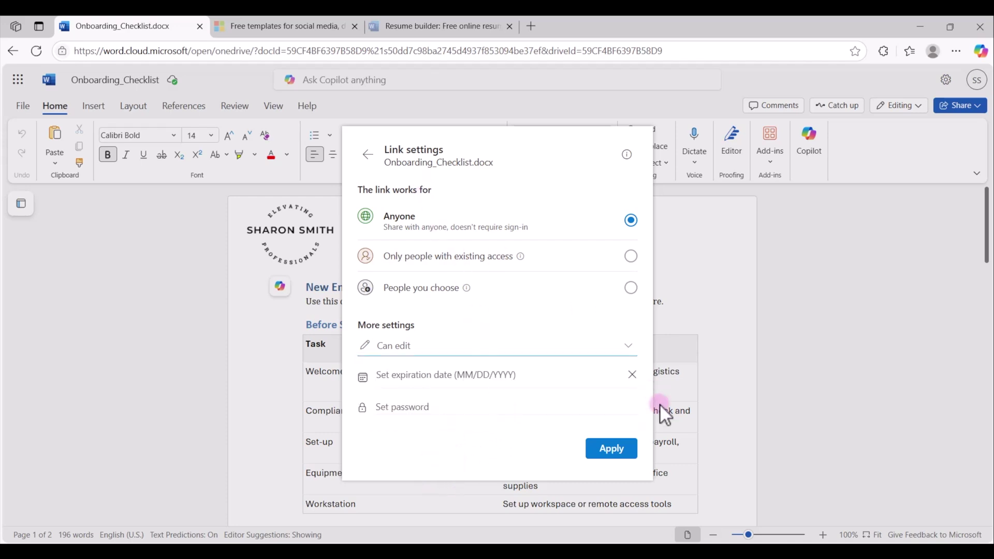
Apply the link settings, copy the anyone-can-edit link to the clipboard and close the Share dialog
left_click(613, 451)
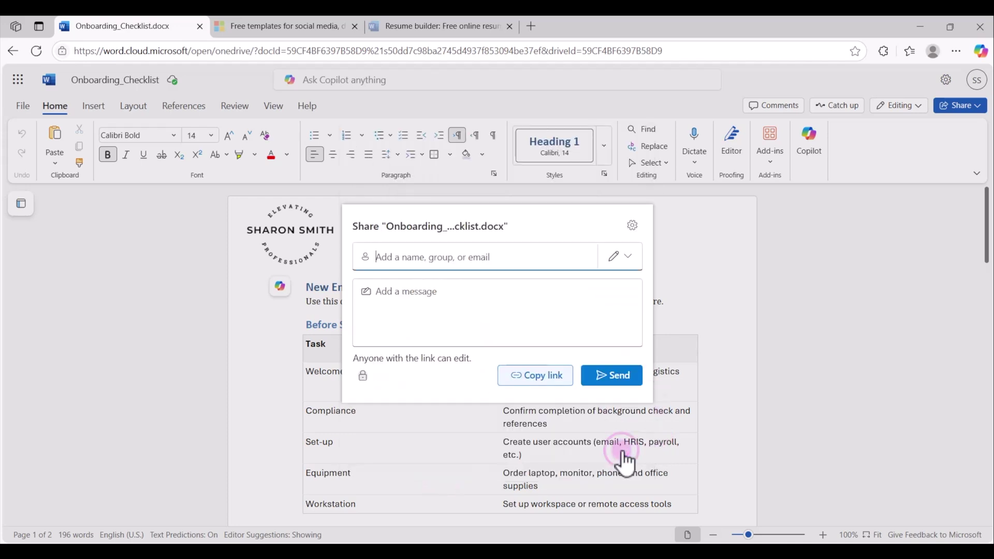
left_click(531, 381)
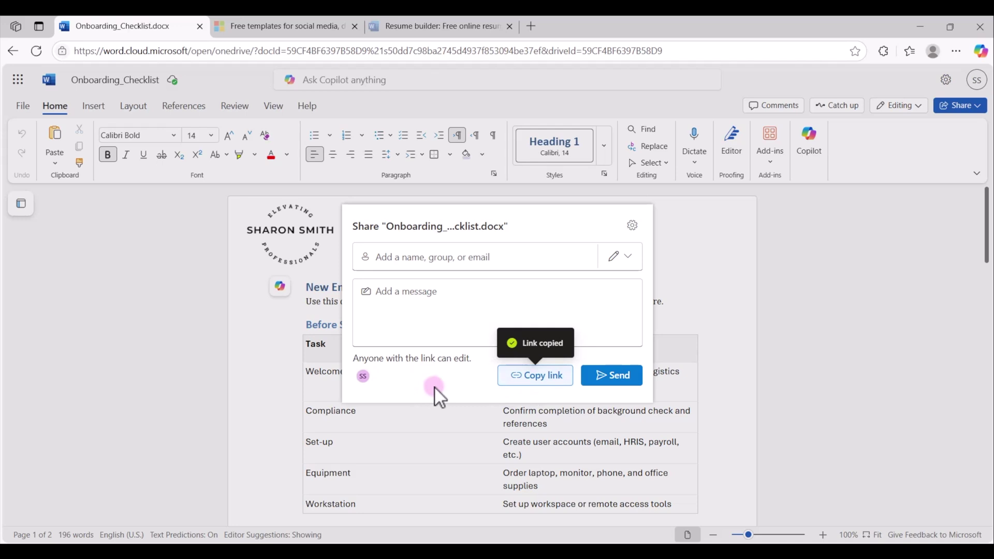
left_click(242, 355)
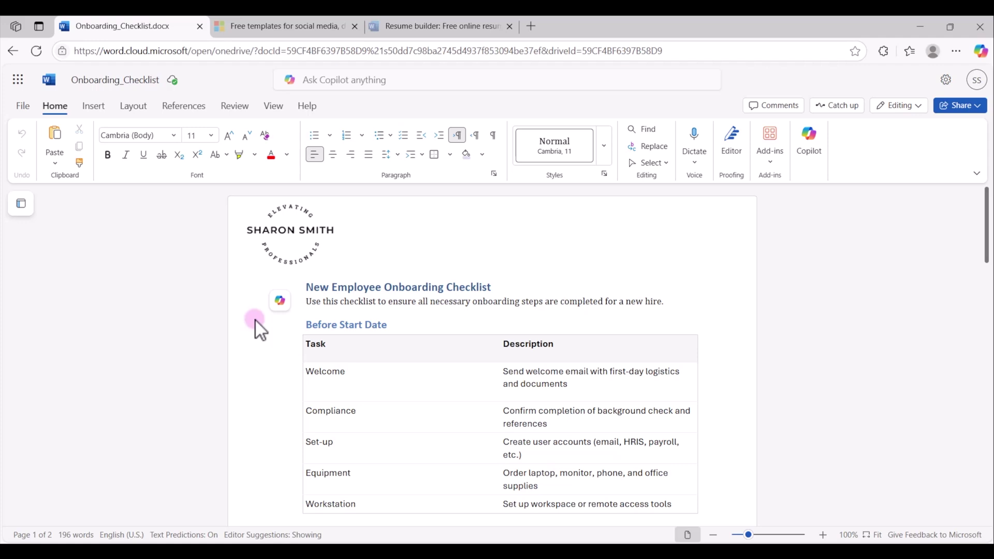
Create a blank document via the word.new address, then bring up the Microsoft 365 app launcher
left_click(136, 51)
type("wo")
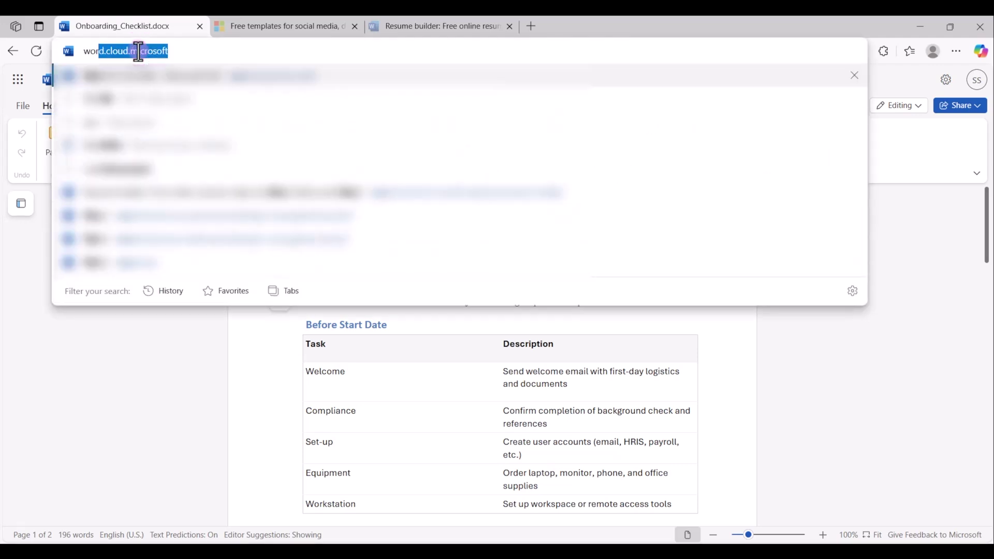
type("rd.ne")
key("Return")
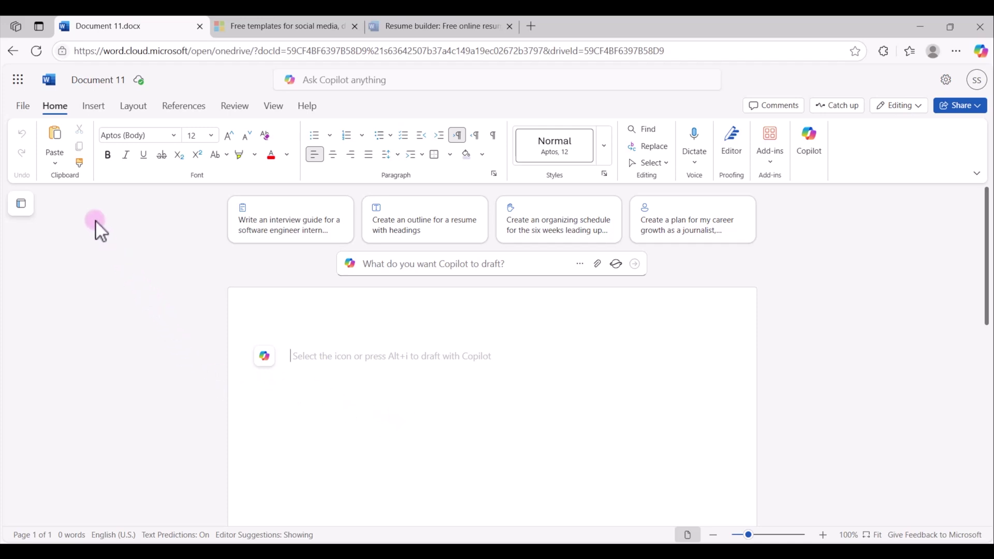
left_click(17, 80)
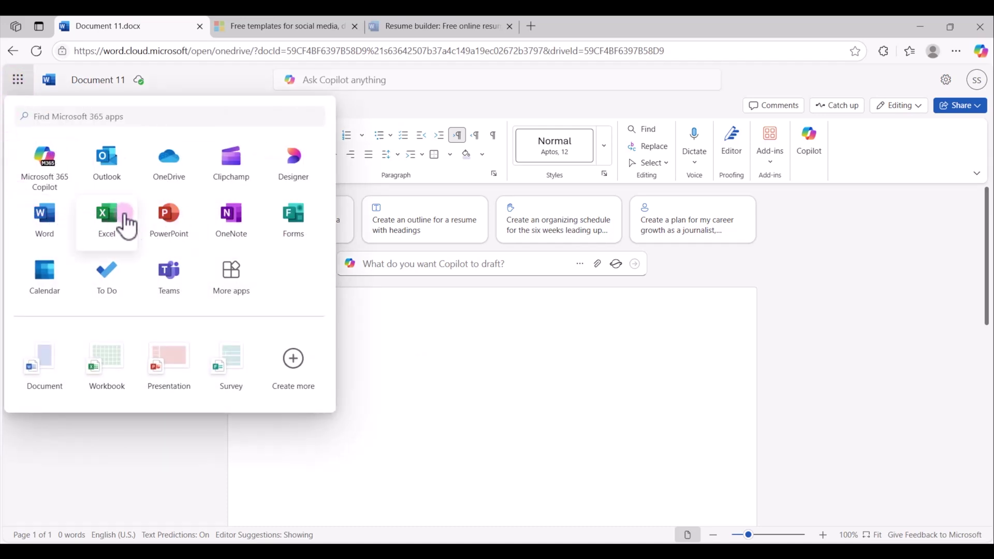
Launch Excel for the web from the app list, then switch to the Microsoft Create templates tab
left_click(107, 220)
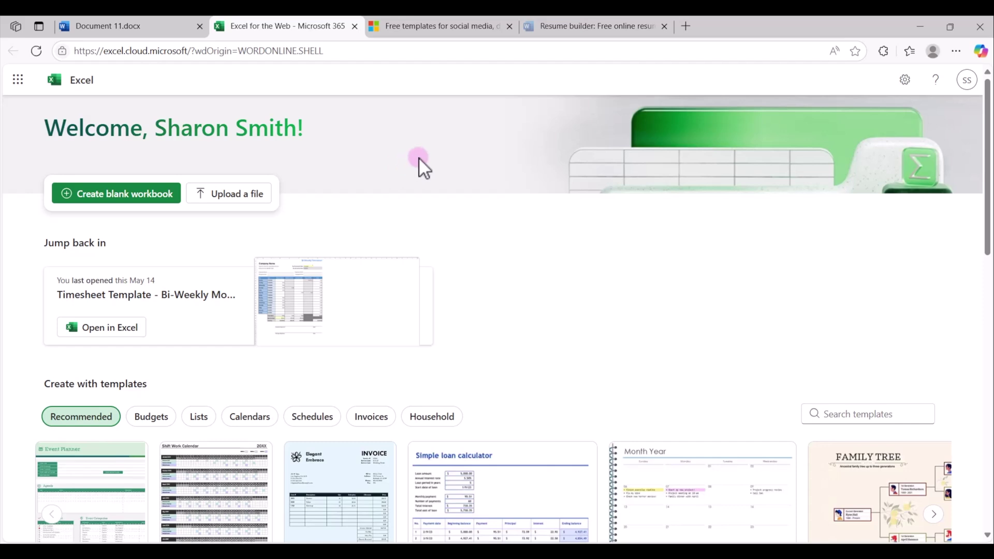
left_click(430, 25)
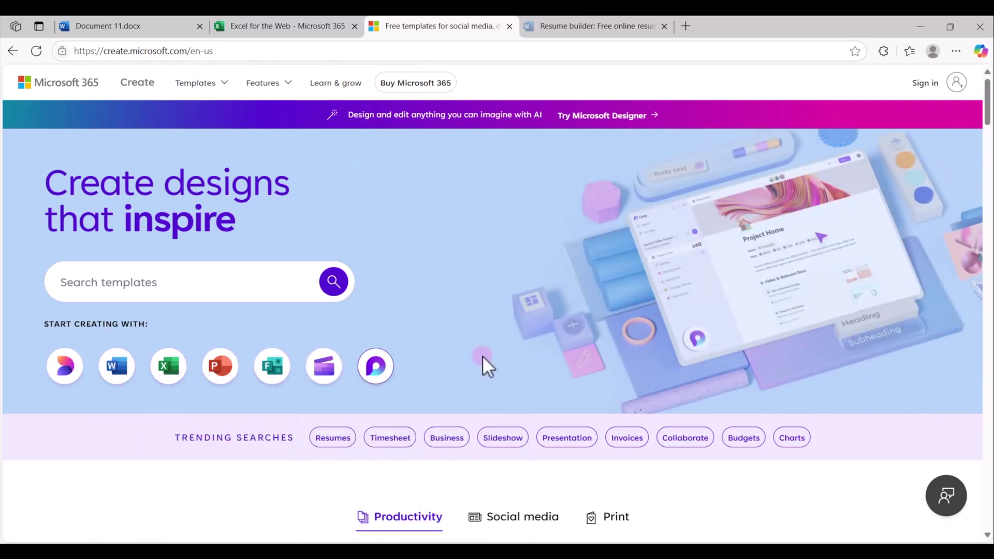
scroll(543, 358, "down", 1)
scroll(543, 359, "down", 1)
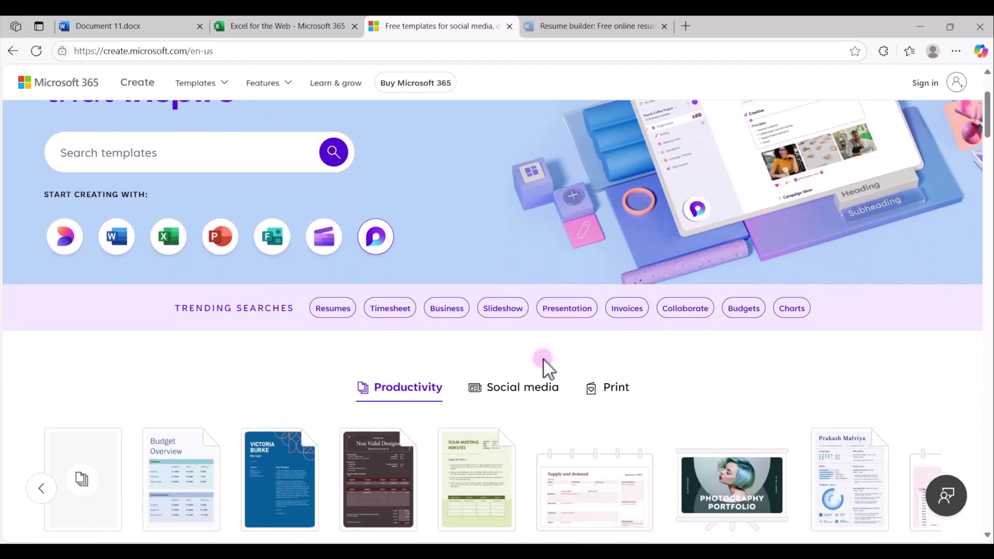
scroll(543, 358, "up", 2)
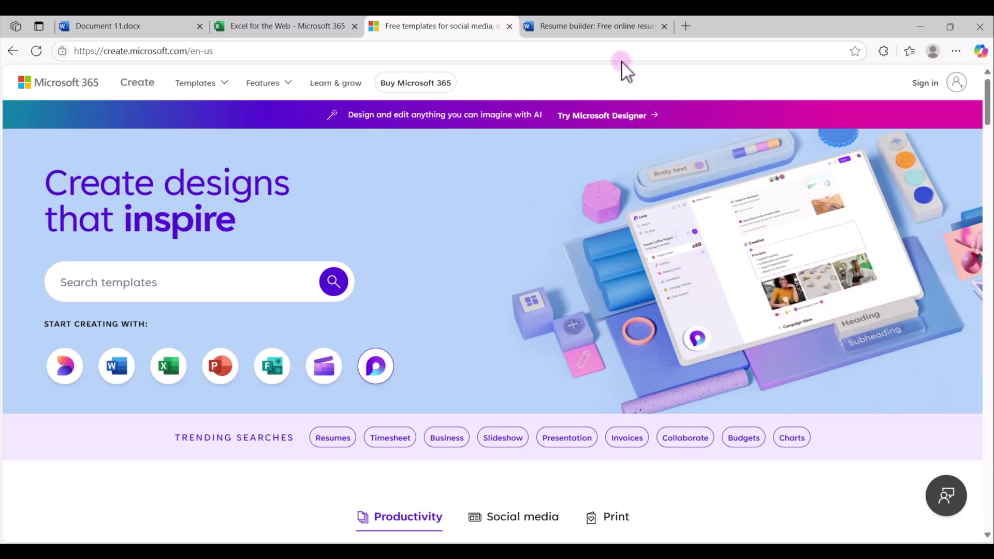
Switch to the Resume builder tab showing Classic, Modern, Simple and other resume templates
left_click(603, 29)
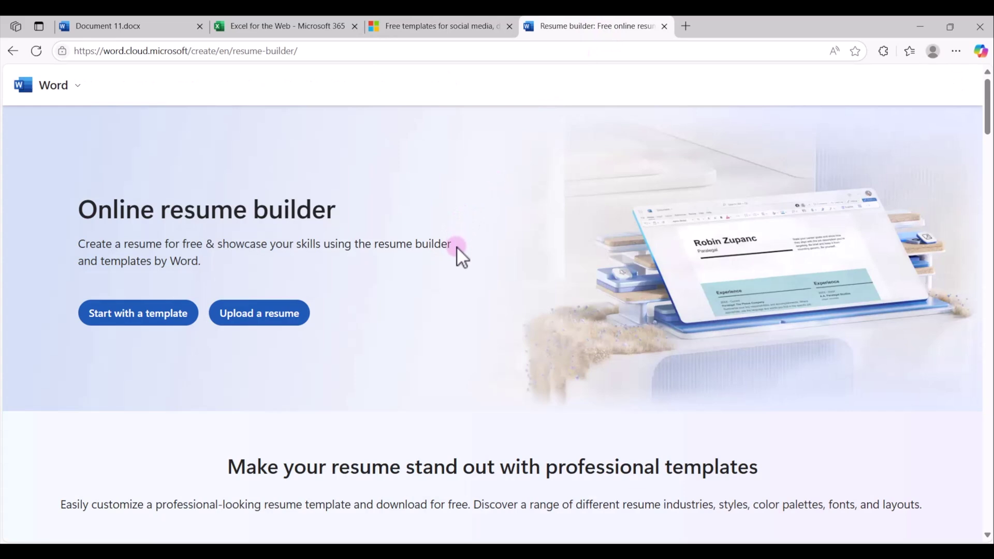
scroll(460, 280, "down", 3)
scroll(461, 280, "down", 2)
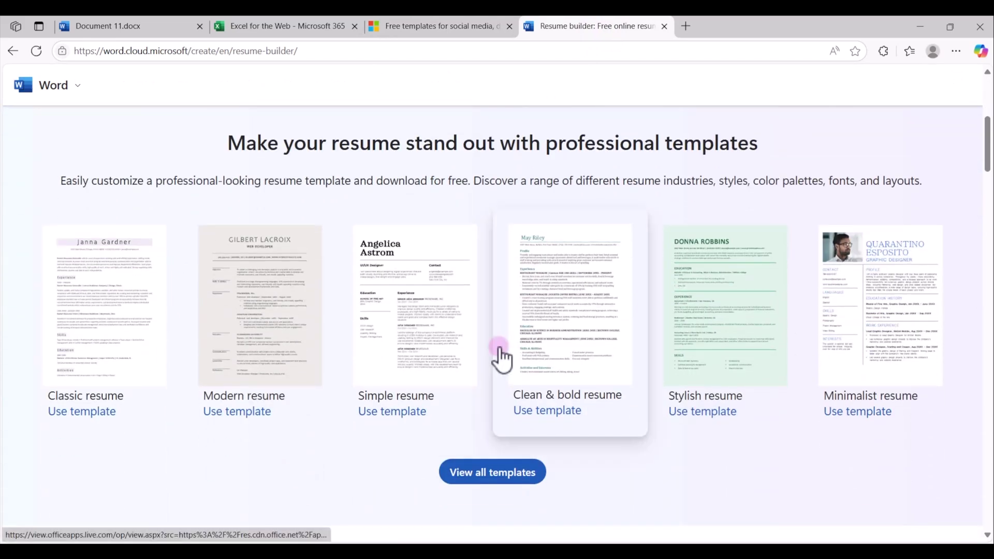
scroll(501, 356, "down", 3)
scroll(498, 349, "down", 3)
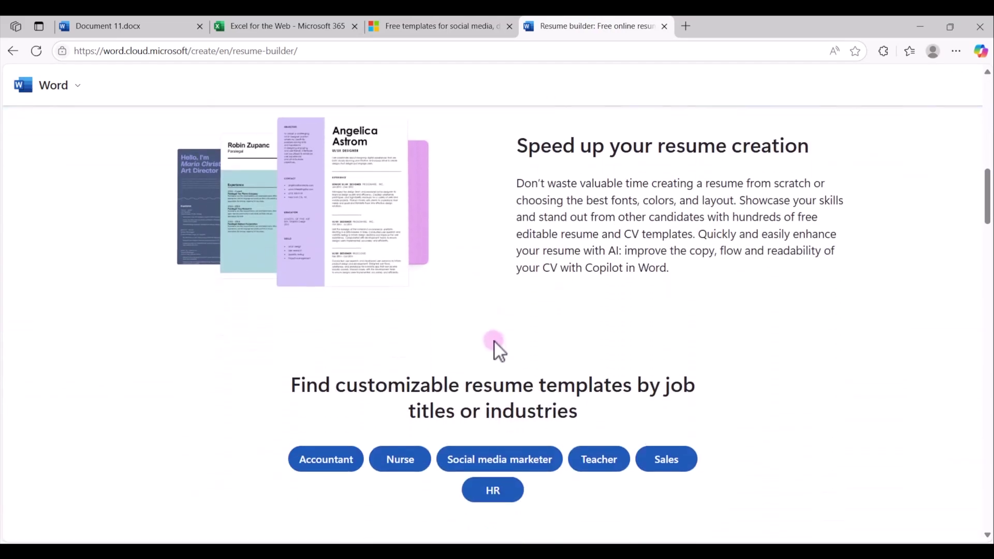
scroll(494, 342, "down", 1)
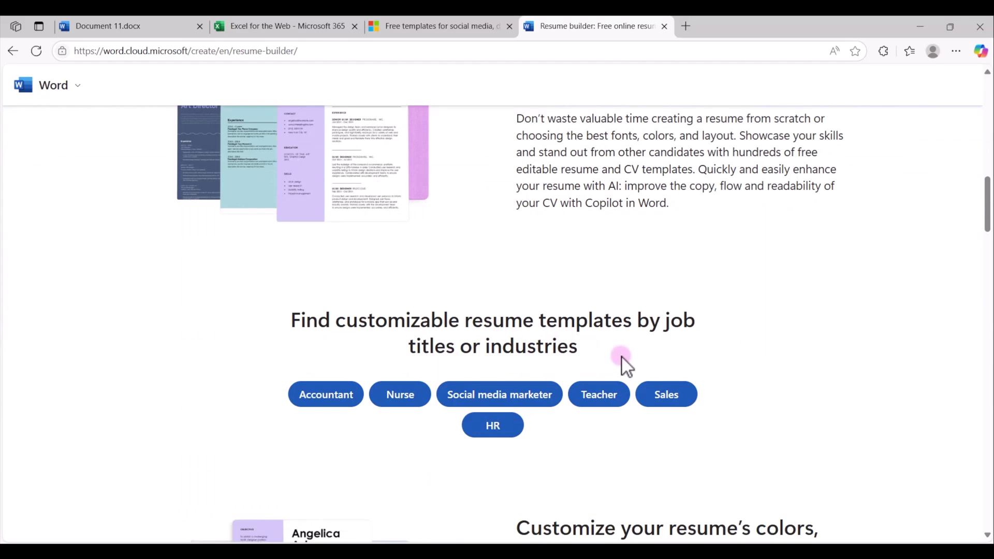
scroll(622, 358, "down", 1)
scroll(622, 358, "down", 2)
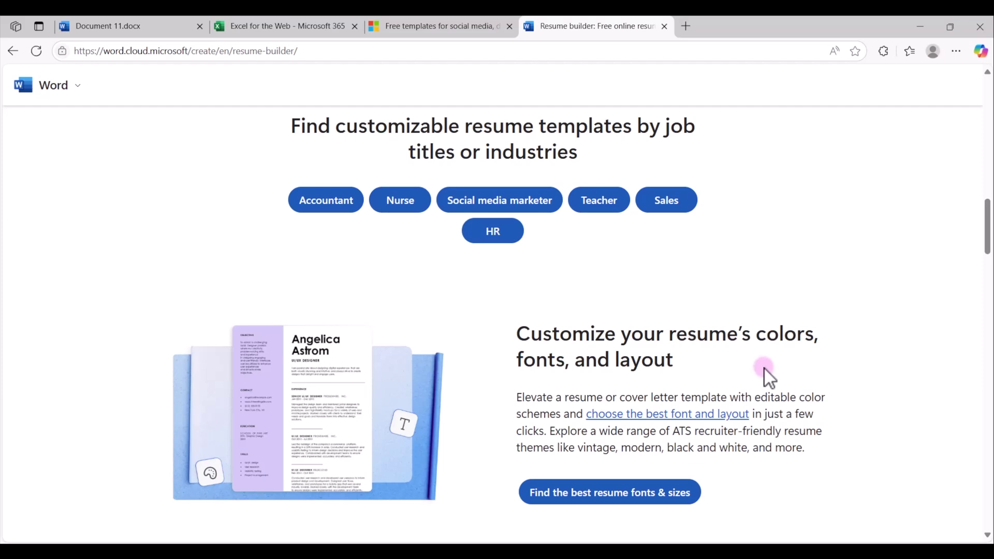
scroll(750, 359, "up", 2)
scroll(750, 360, "up", 2)
scroll(621, 345, "up", 2)
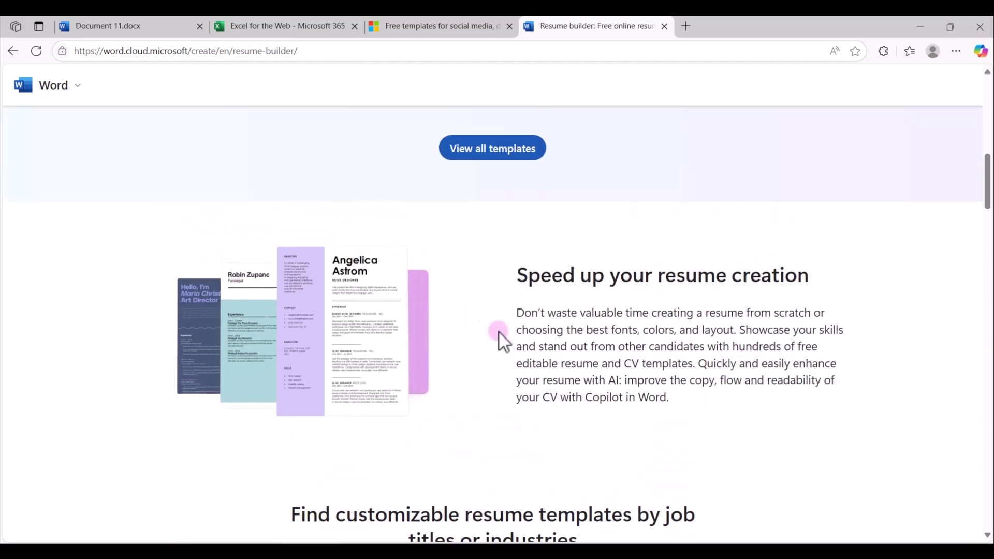
scroll(498, 332, "up", 2)
scroll(484, 330, "up", 2)
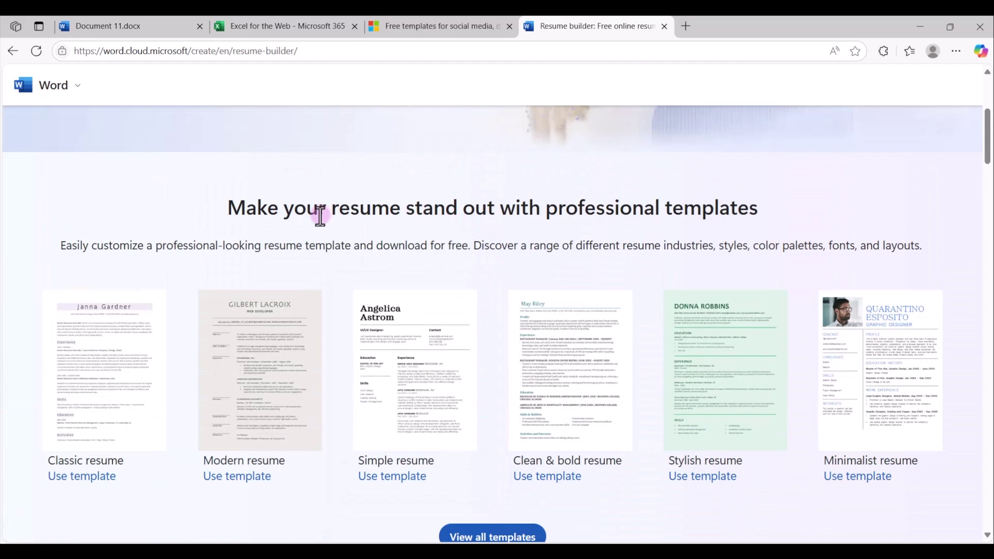